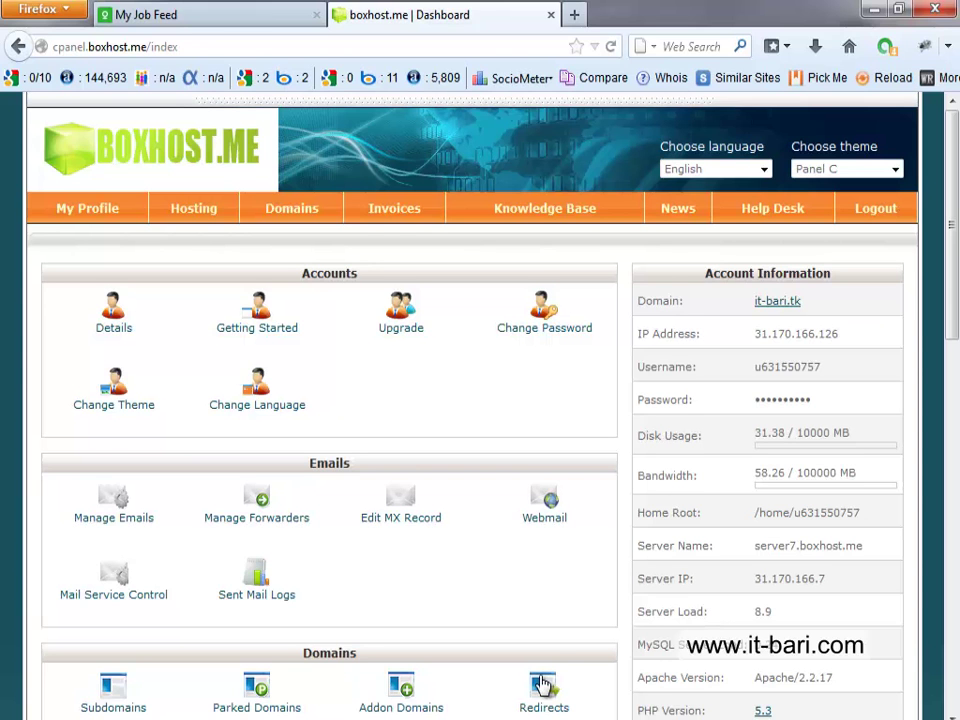
# - Open the FTP Access details from the Files section of the hosting dashboard
pyautogui.scroll(-10, 476, 546)
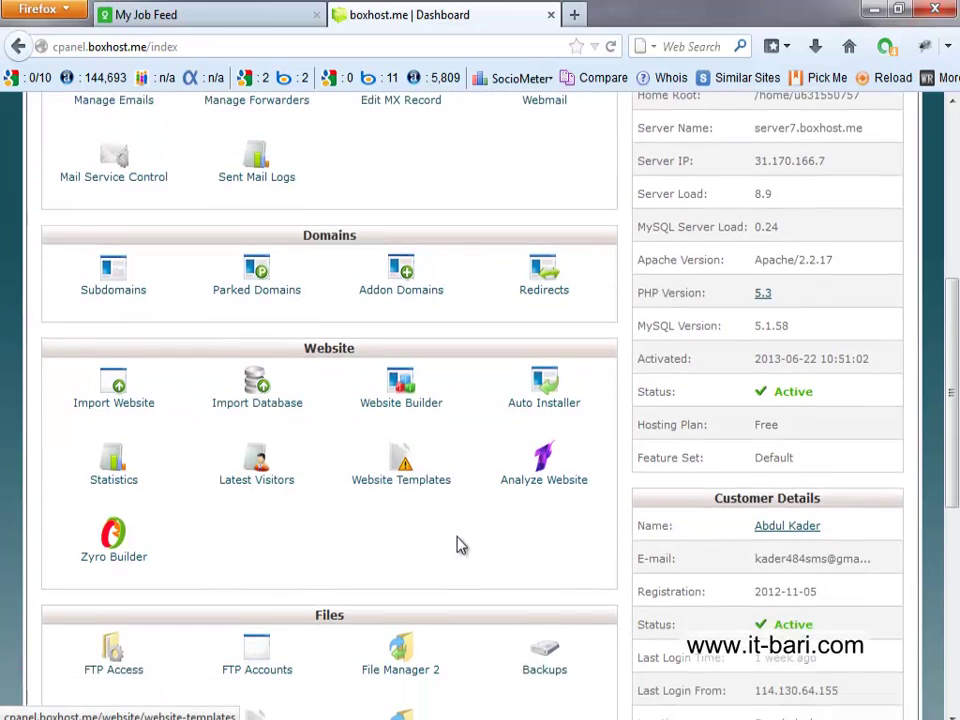
pyautogui.scroll(-2, 455, 548)
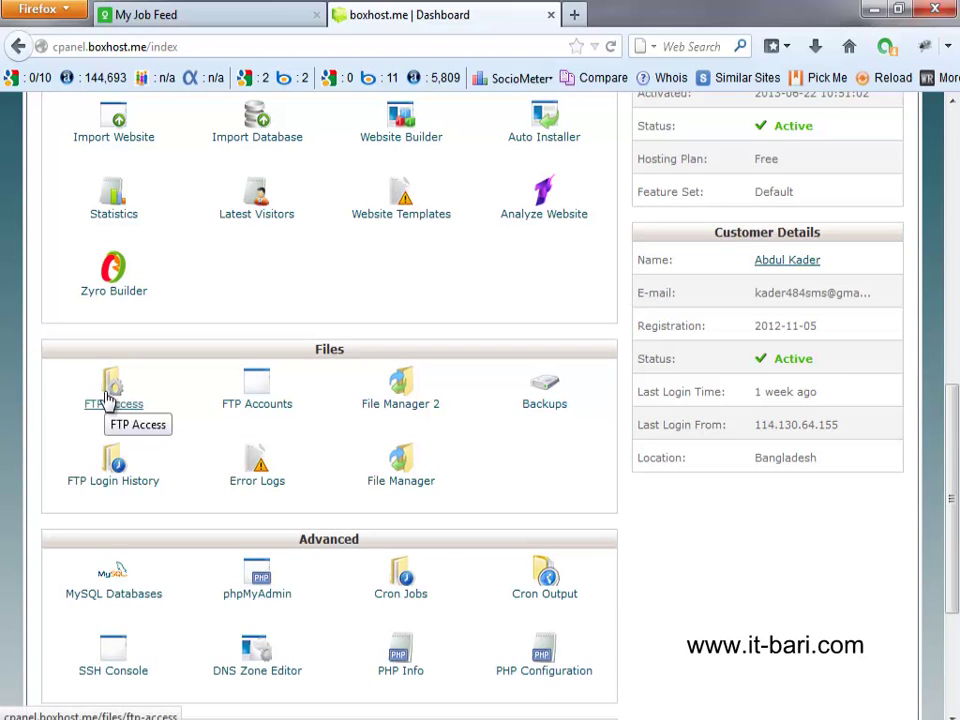
pyautogui.click(113, 402)
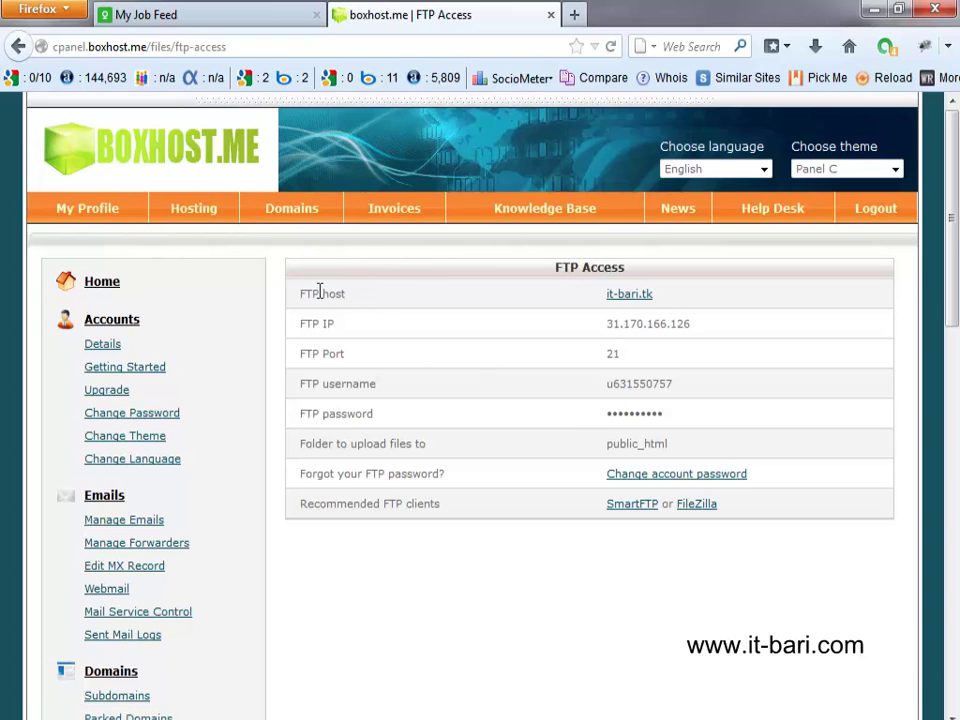
# - Examine the FTP host, IP, port, username and password entries in the FTP Access details
pyautogui.moveTo(313, 294); pyautogui.dragTo(346, 294)
pyautogui.moveTo(660, 300); pyautogui.dragTo(697, 334)
pyautogui.click(563, 347)
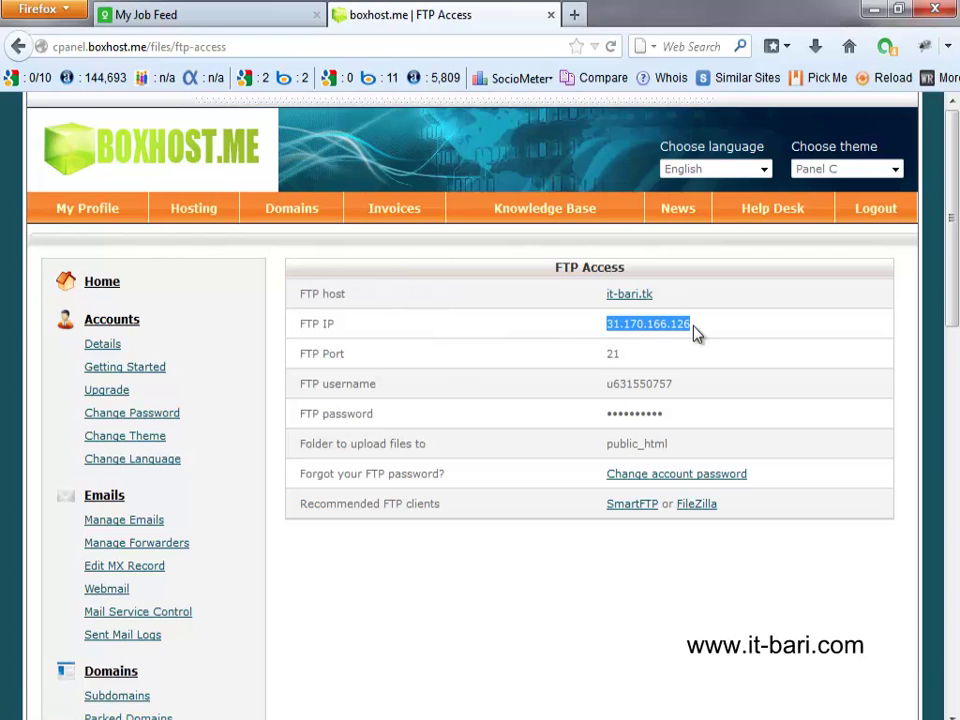
pyautogui.moveTo(604, 354); pyautogui.dragTo(622, 371)
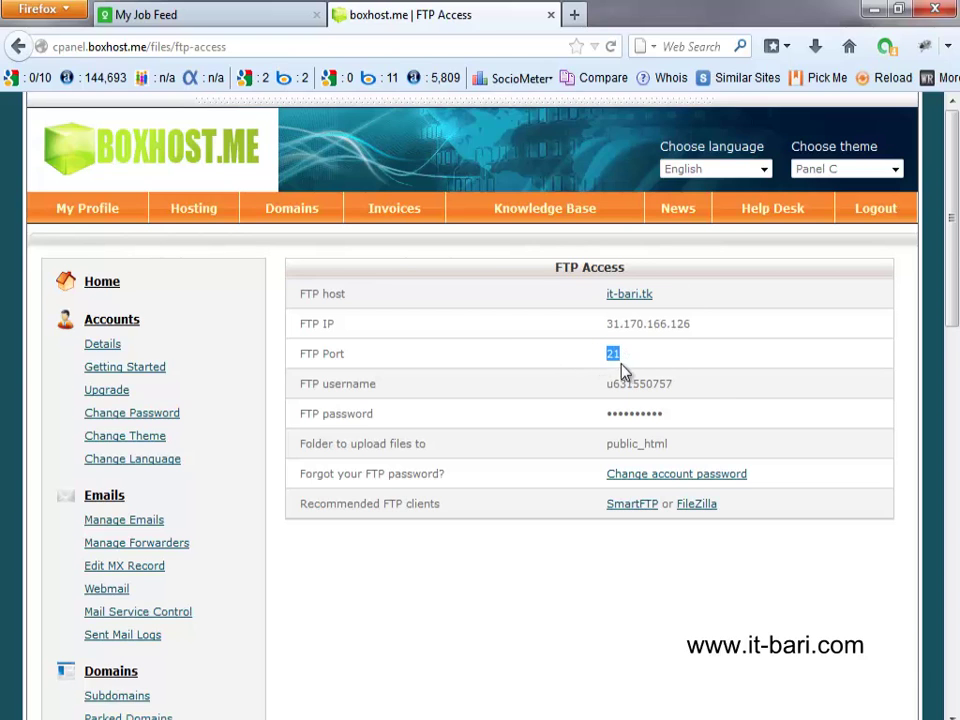
pyautogui.doubleClick(636, 381)
pyautogui.hotkey('ctrl', 'c')
pyautogui.click(674, 420)
pyautogui.moveTo(607, 427); pyautogui.dragTo(583, 426)
pyautogui.click(485, 316)
pyautogui.moveTo(662, 416); pyautogui.dragTo(583, 422)
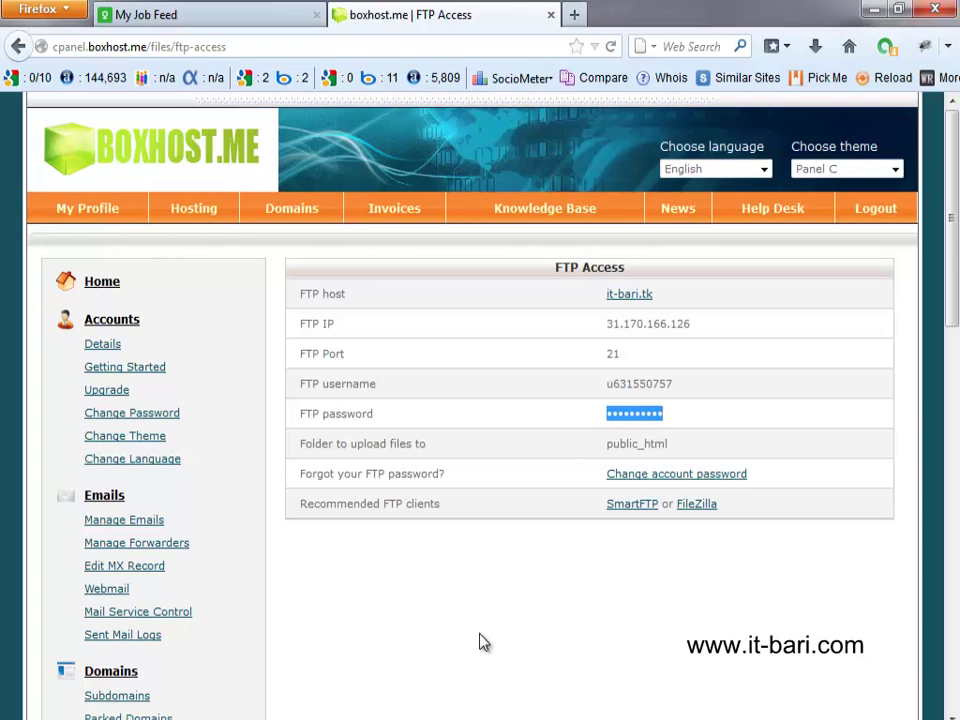
# - Copy the FTP host it-bari.tk and the account's FTP username from the hosting page into FileZilla's connection fields
pyautogui.moveTo(658, 294); pyautogui.dragTo(611, 300)
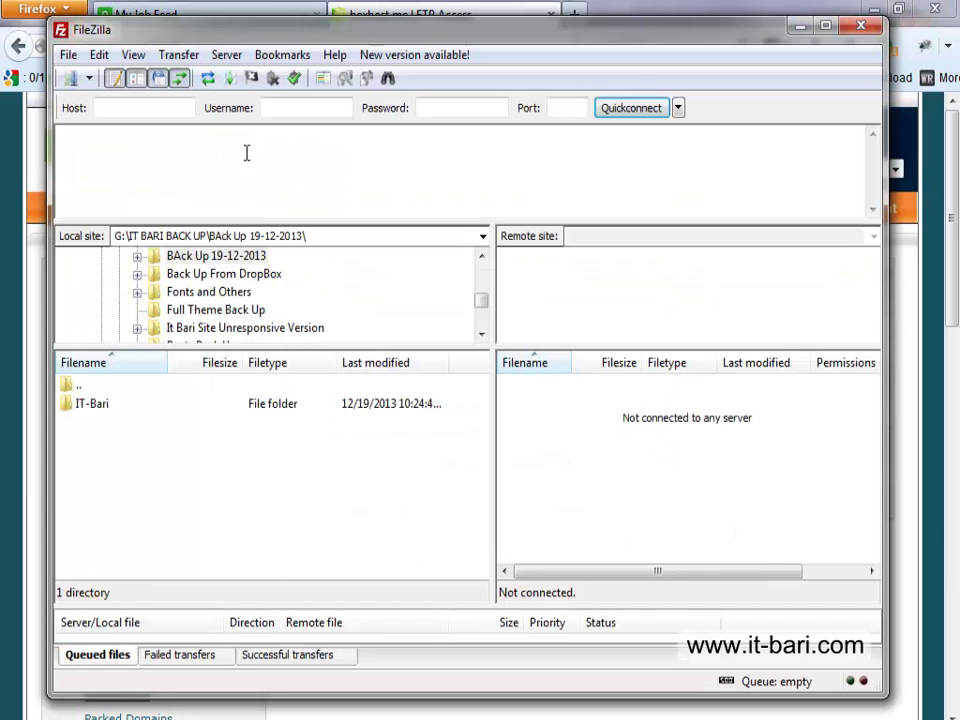
pyautogui.write('it-bari.tk')
pyautogui.click(510, 10)
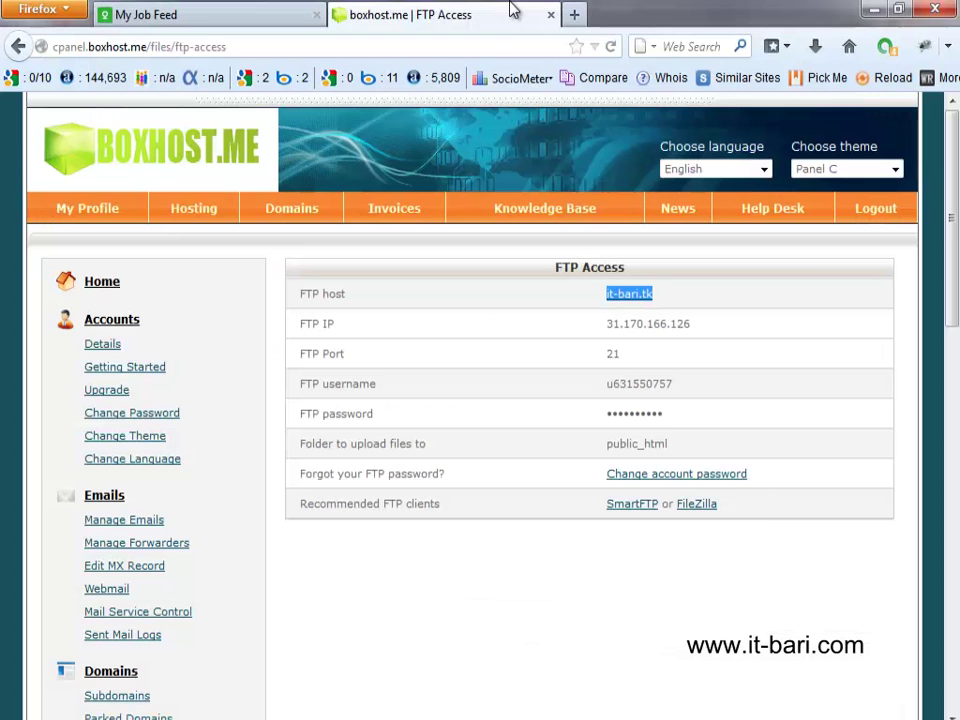
pyautogui.moveTo(676, 384); pyautogui.dragTo(619, 390)
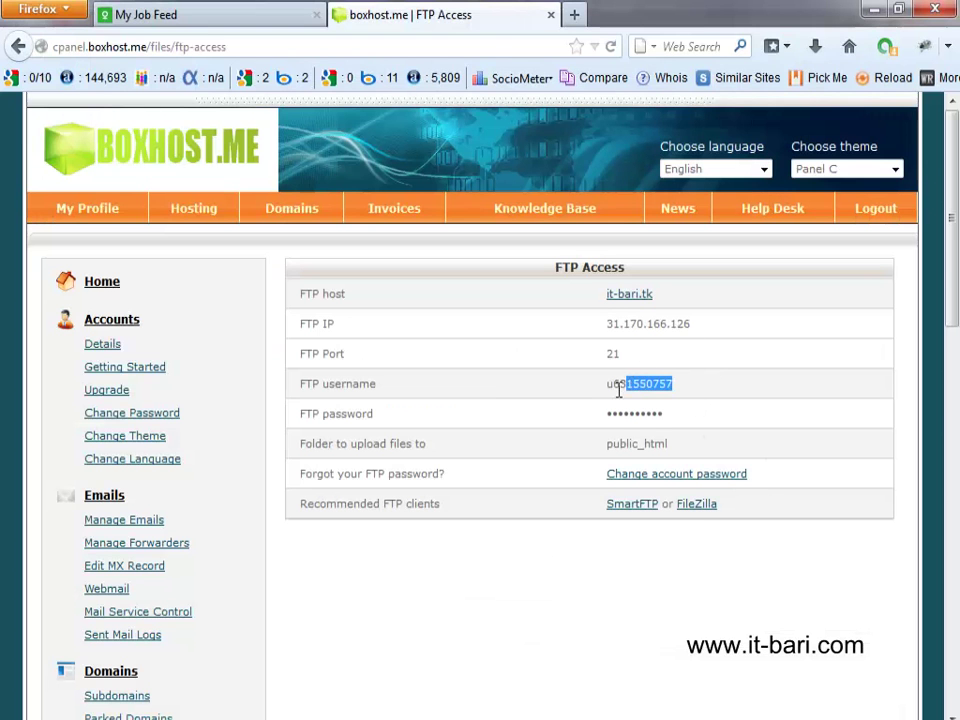
pyautogui.click(589, 714)
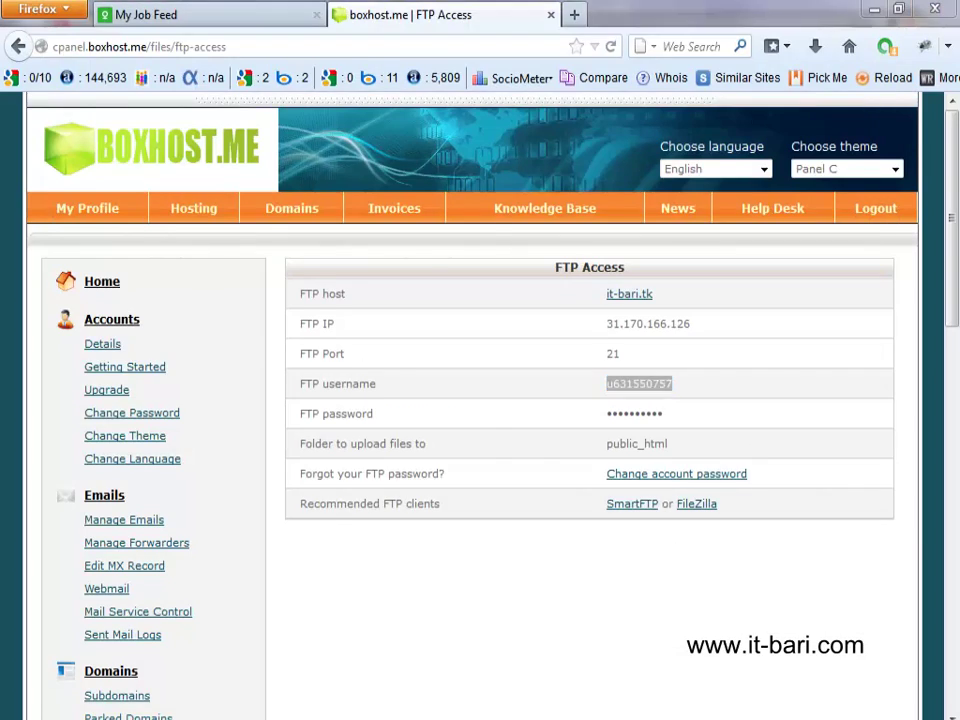
pyautogui.click(296, 109)
pyautogui.click(452, 106)
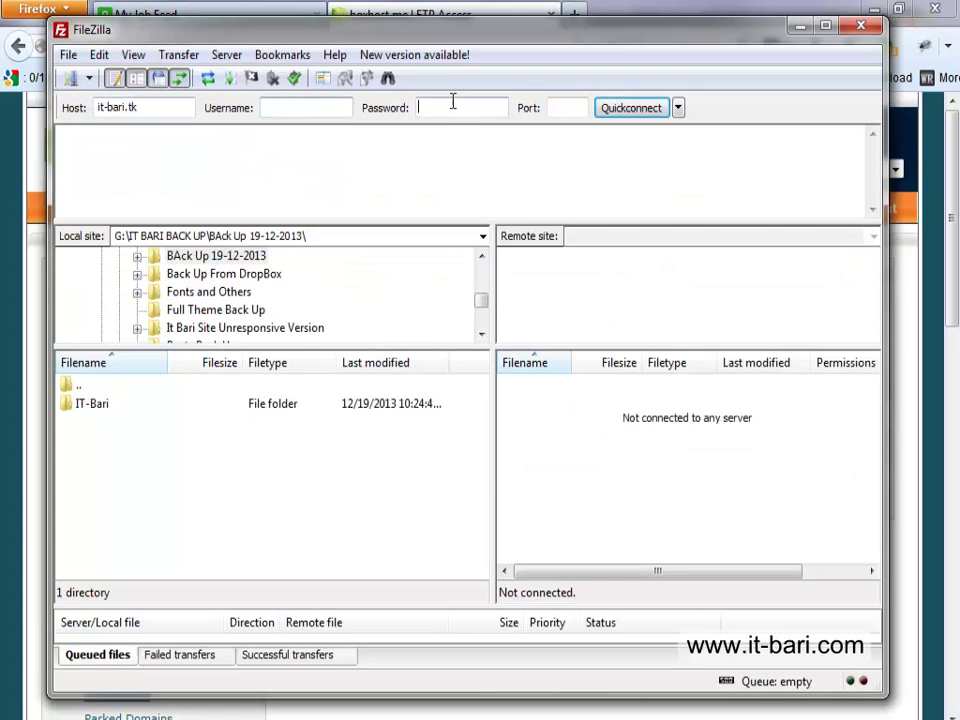
pyautogui.click(306, 102)
pyautogui.hotkey('ctrl', 'v')
# - Enter the FTP account password, set the port to 21 and connect to the server
pyautogui.click(455, 116)
pyautogui.write('****')
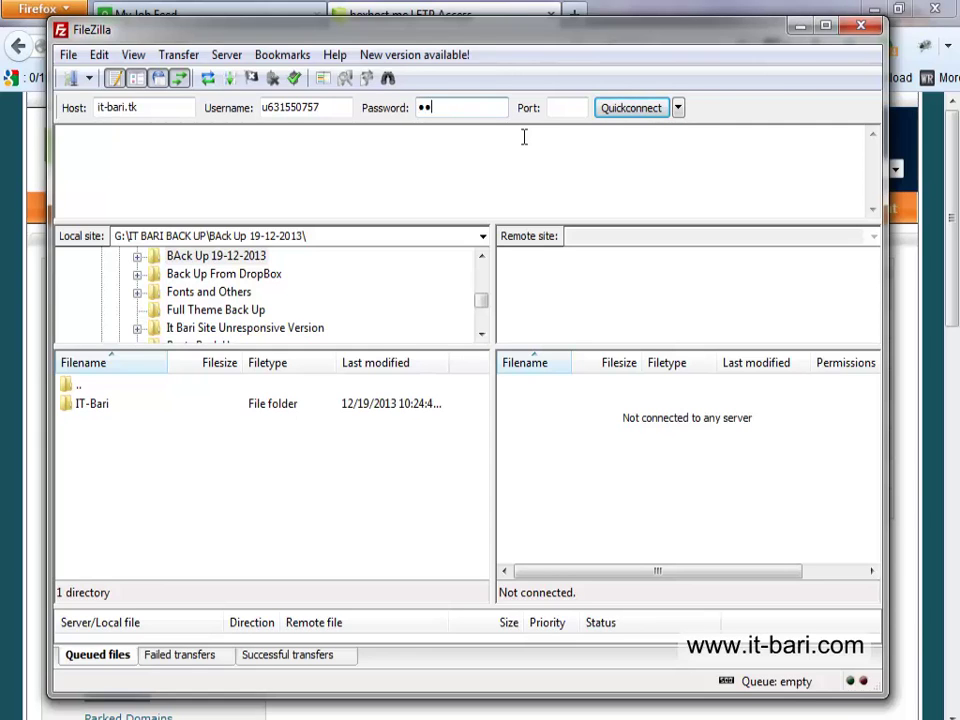
pyautogui.write('*****')
pyautogui.click(553, 107)
pyautogui.write('21')
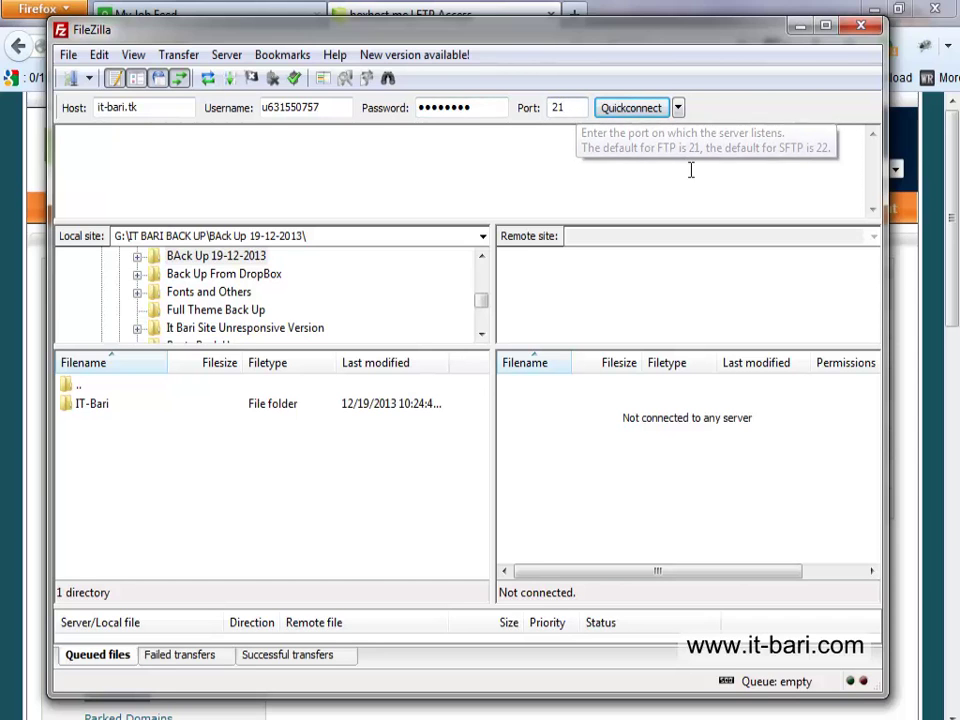
pyautogui.click(646, 110)
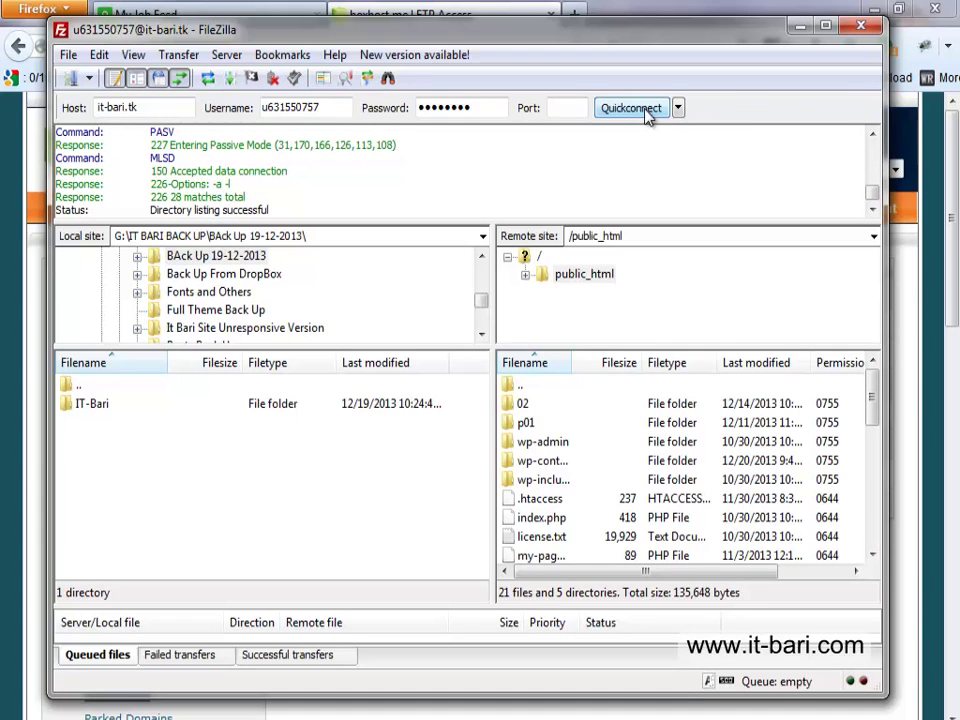
# - Look through the remote public_html folder and its wp-admin subfolder, return to public_html and dismiss the Skype notification
pyautogui.click(525, 274)
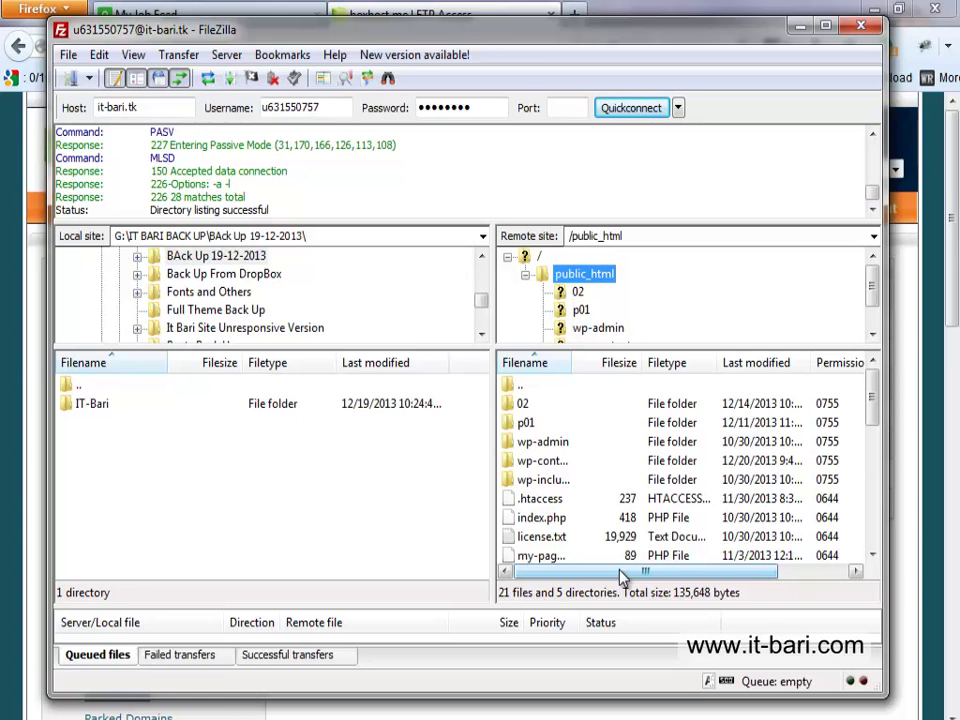
pyautogui.click(576, 332)
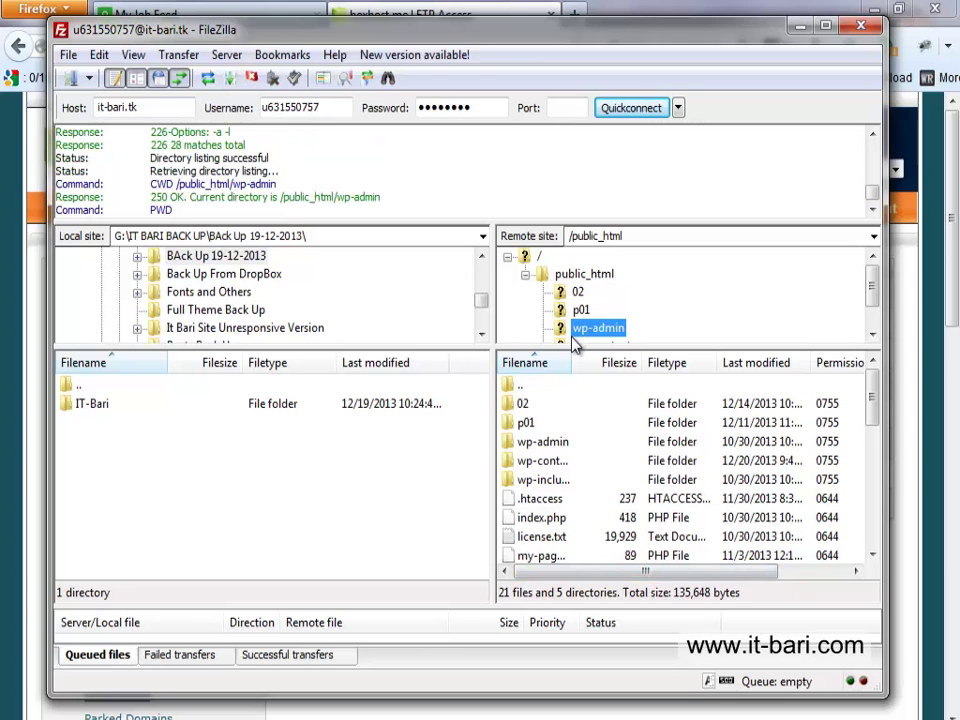
pyautogui.click(573, 279)
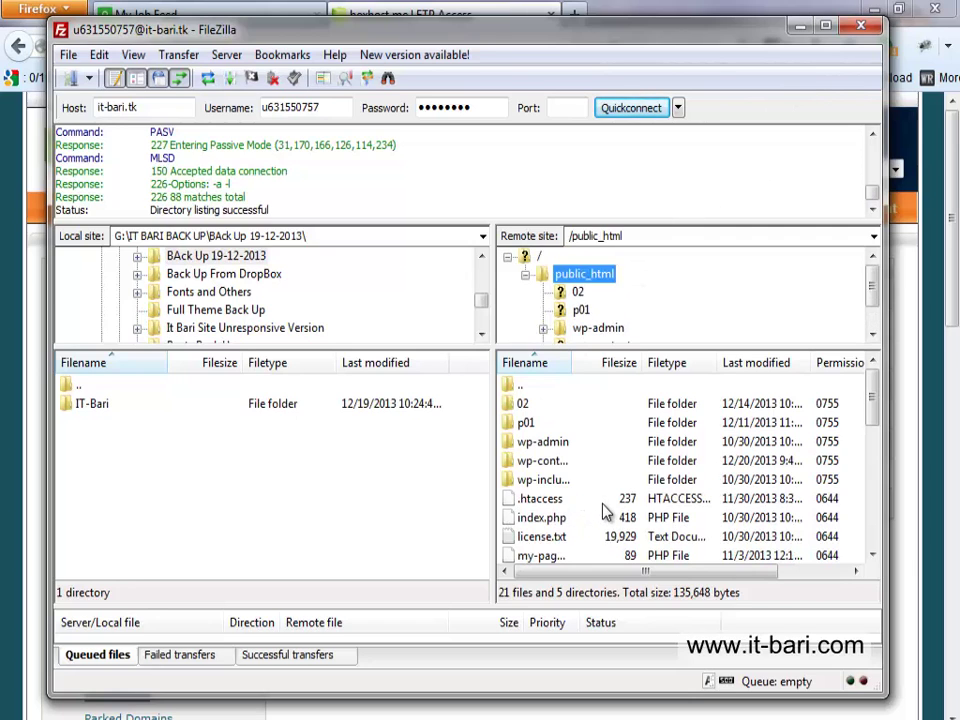
pyautogui.scroll(-1, 615, 487)
pyautogui.scroll(1, 615, 487)
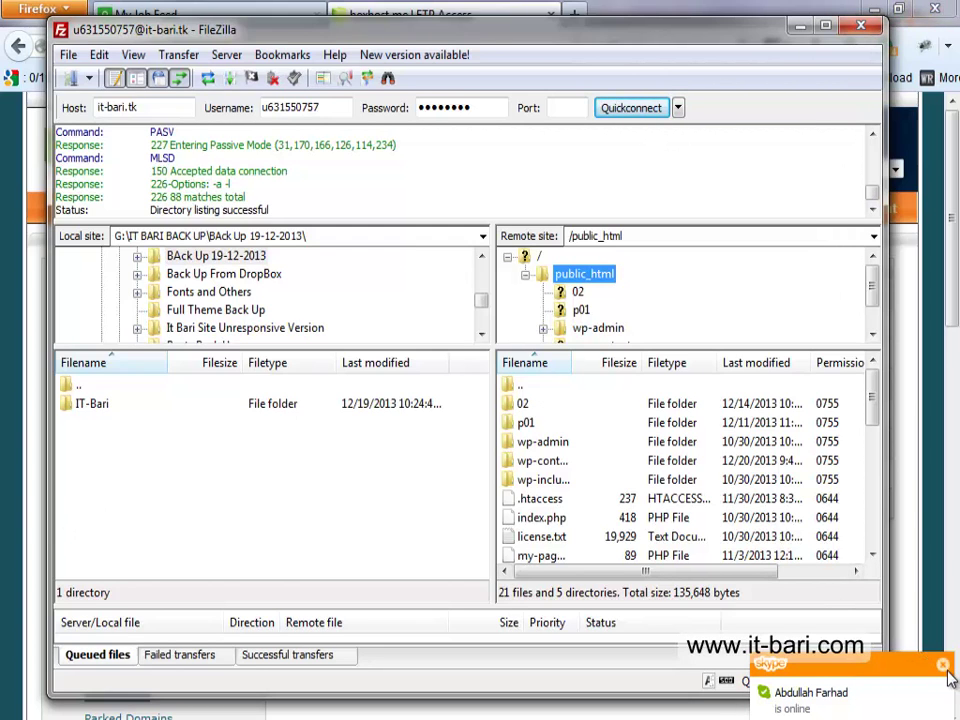
pyautogui.click(945, 666)
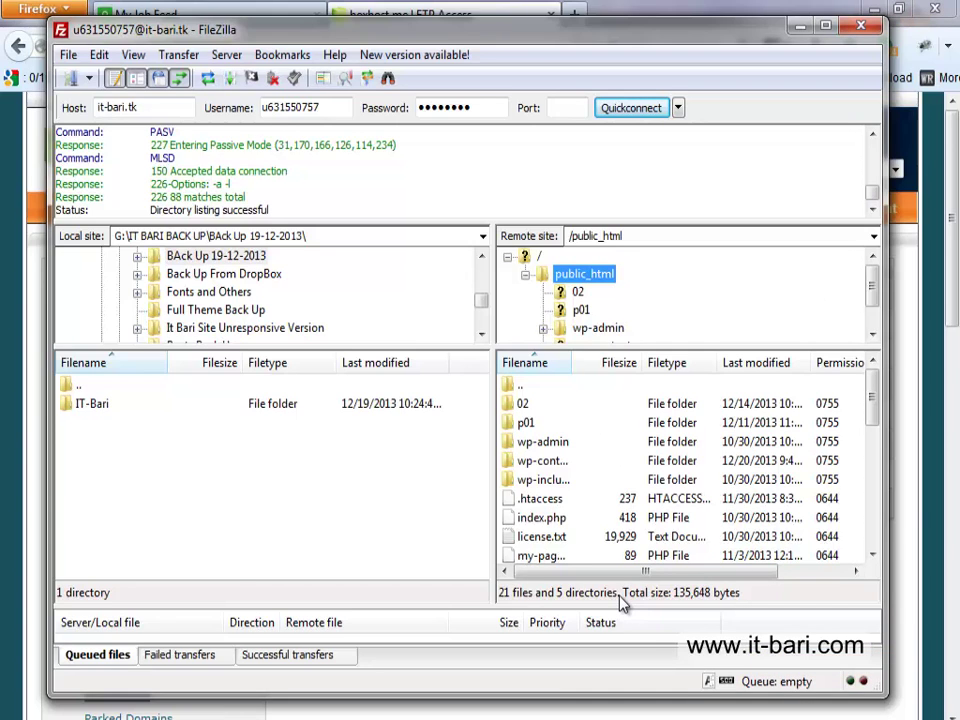